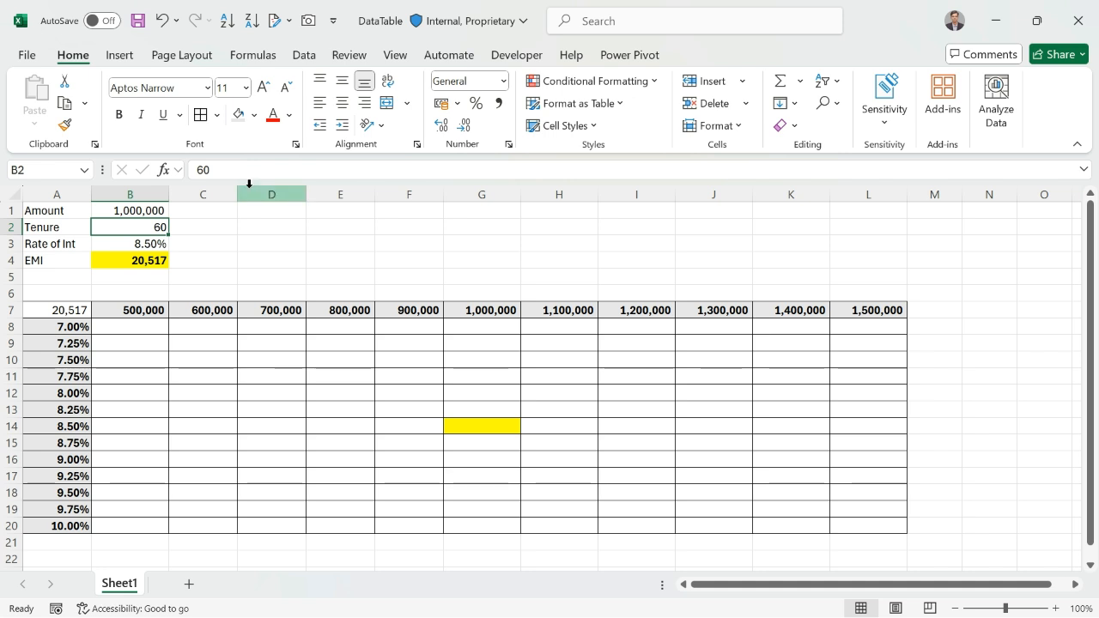
Examine the amount, tenure and interest rate in B1:B3 and how the PMT formula in B4 uses them as arguments
left_click(130, 210)
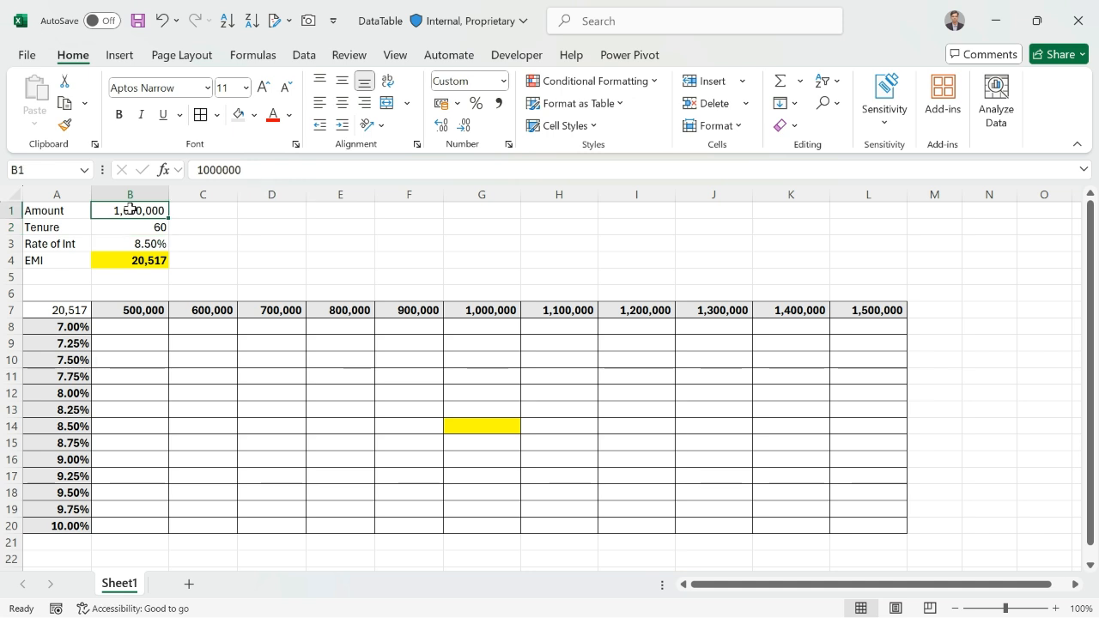
left_click(127, 228)
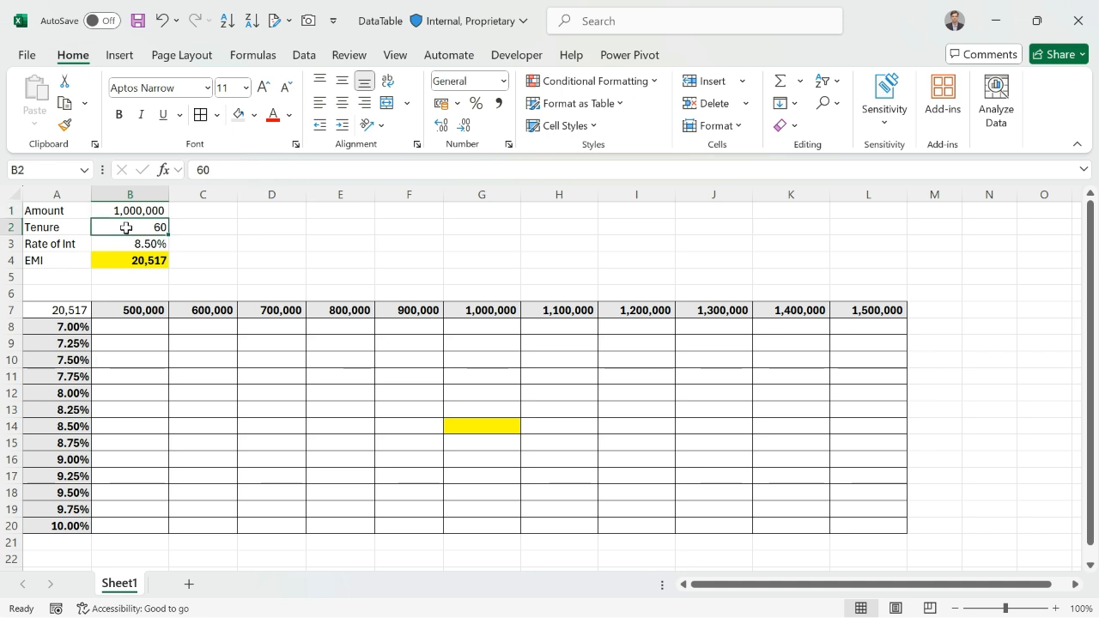
key("Down")
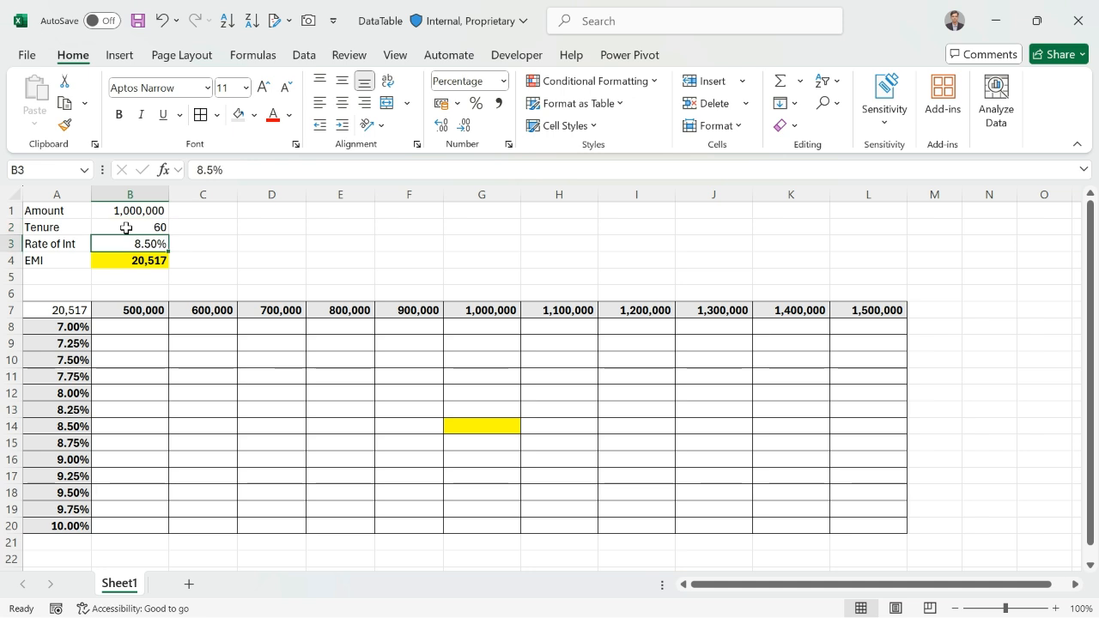
key("Down")
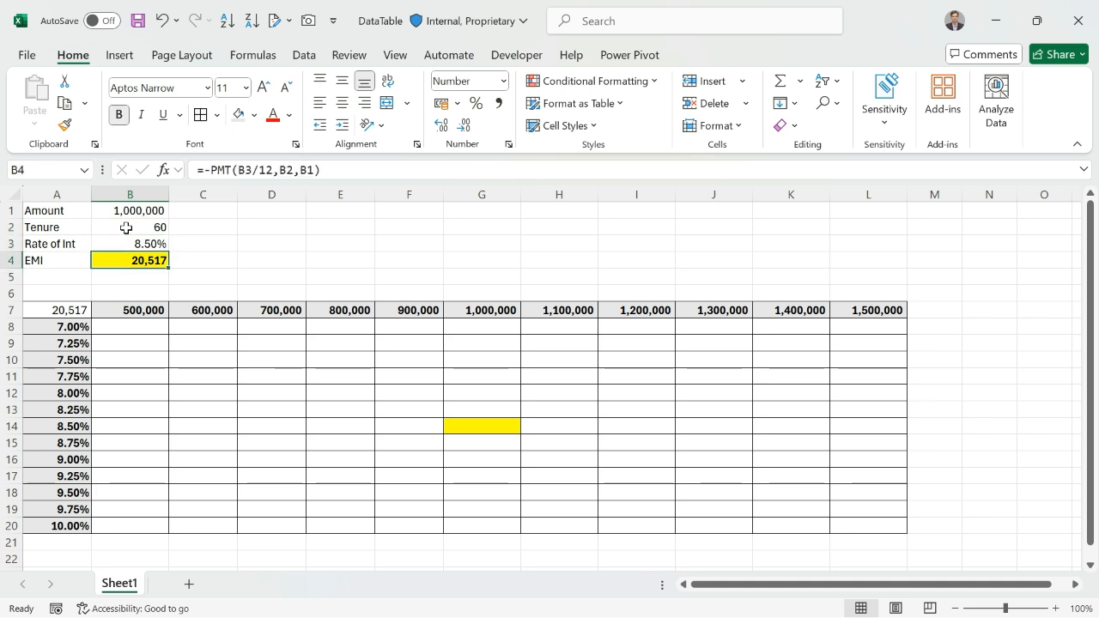
left_click(209, 172)
left_click(218, 172)
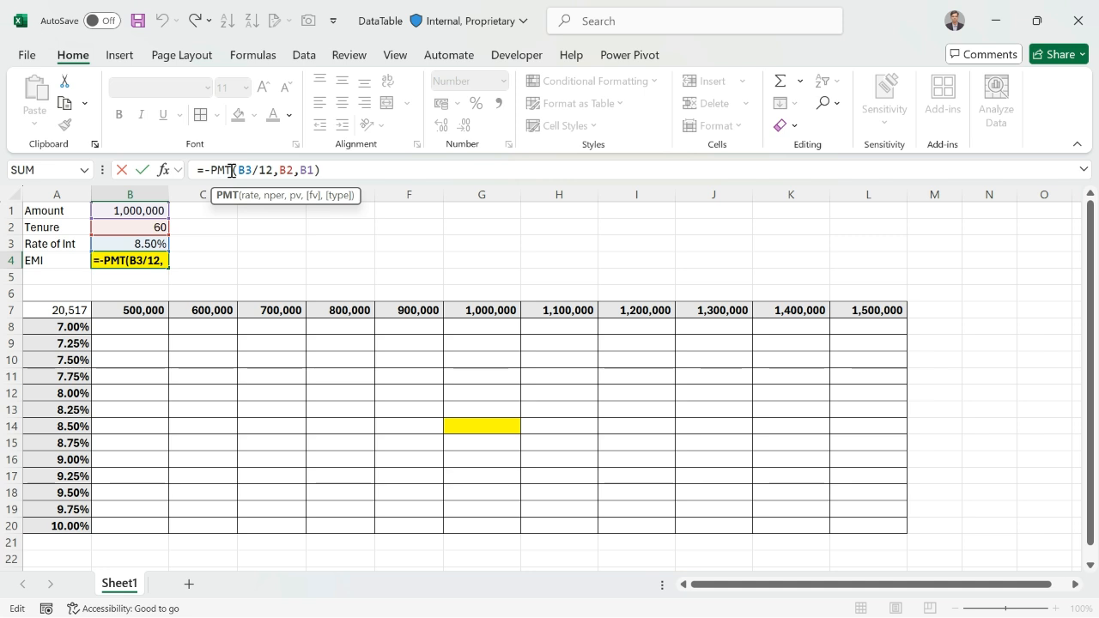
left_click(263, 170)
left_click(288, 170)
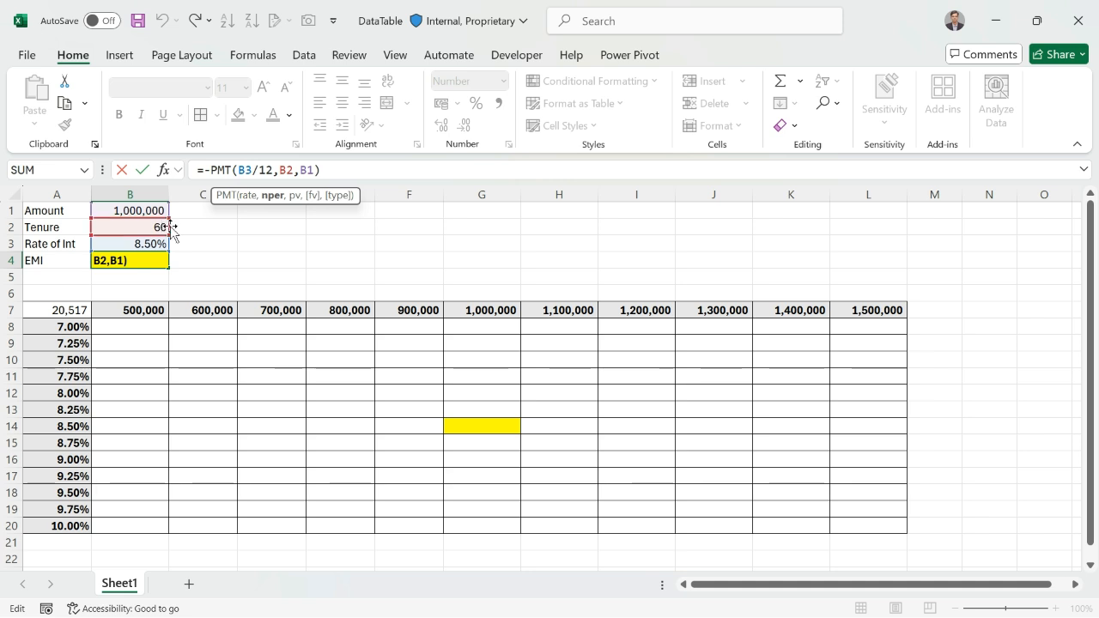
left_click(294, 175)
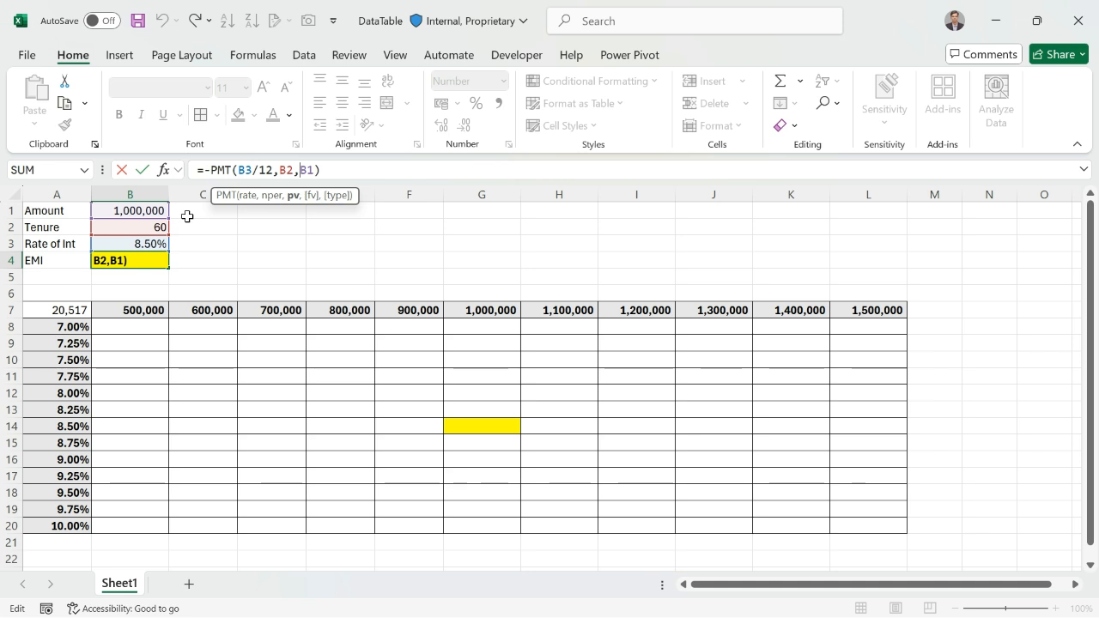
key("ctrl+Return")
Examine the empty EMI grid: its corner cell A7, the loan amounts across row 7, the rates in column A, and the source formula in B4
left_click(89, 314)
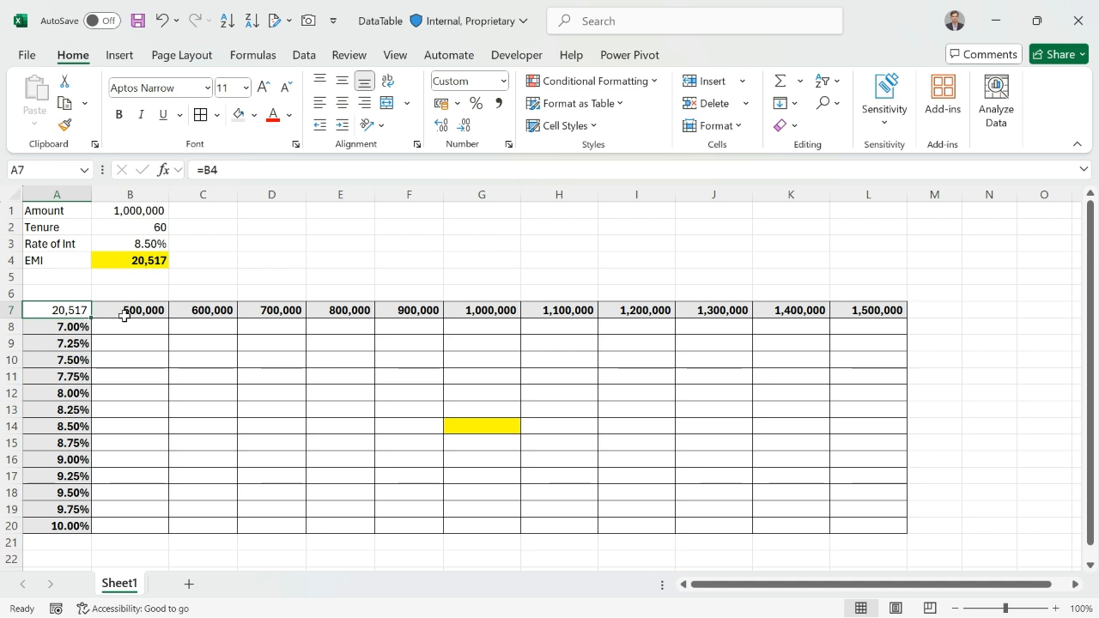
left_click(124, 316)
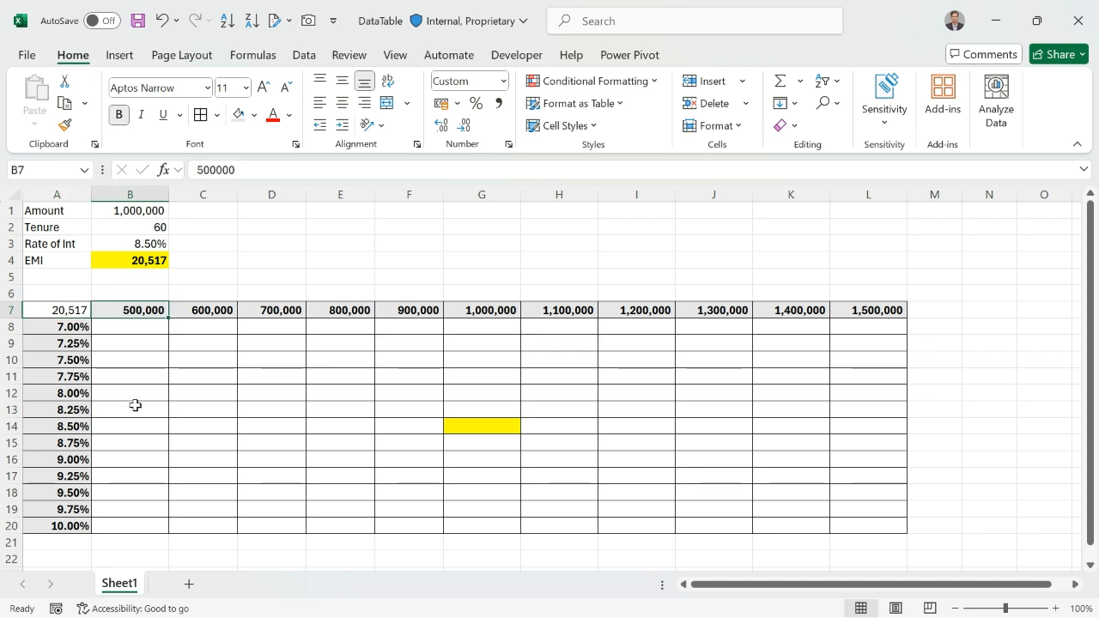
left_click(127, 216)
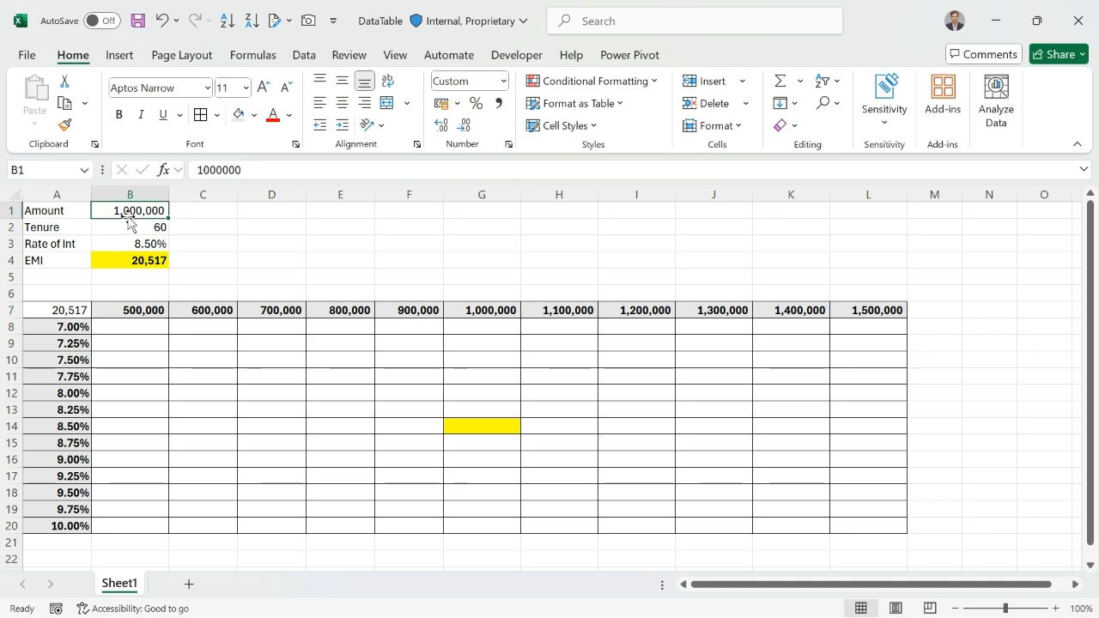
left_click(478, 192)
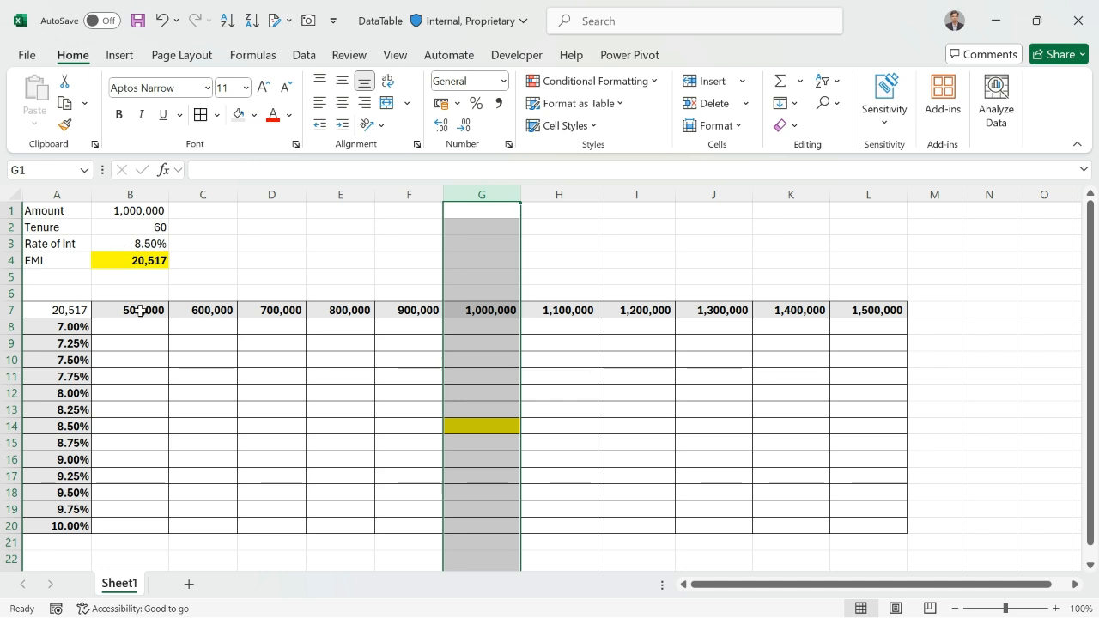
left_click_drag(140, 310, 385, 312)
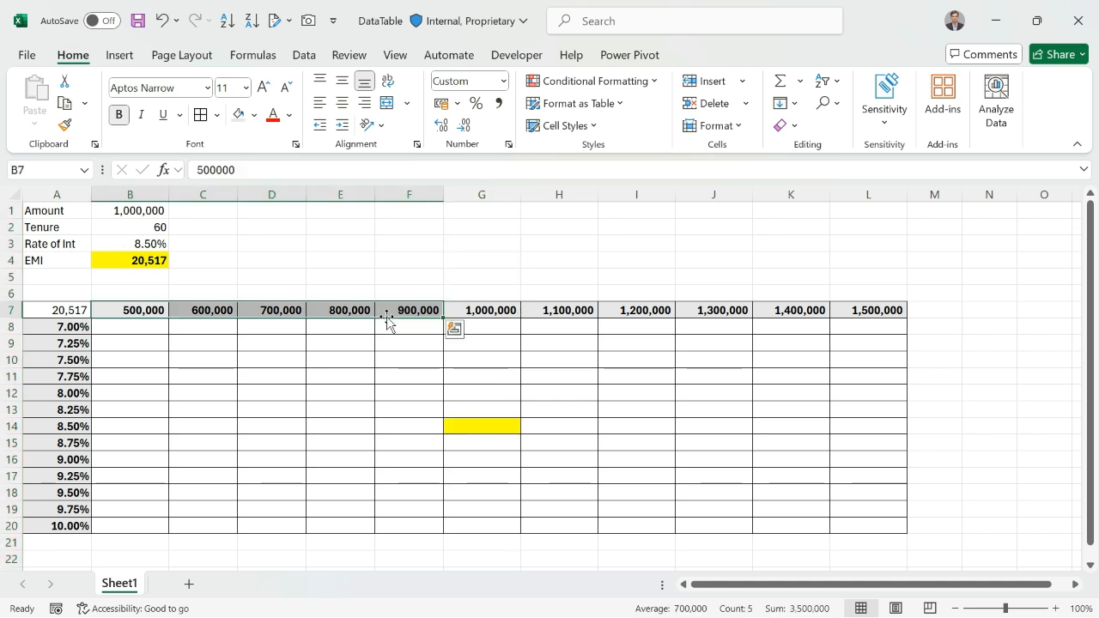
left_click_drag(566, 309, 865, 309)
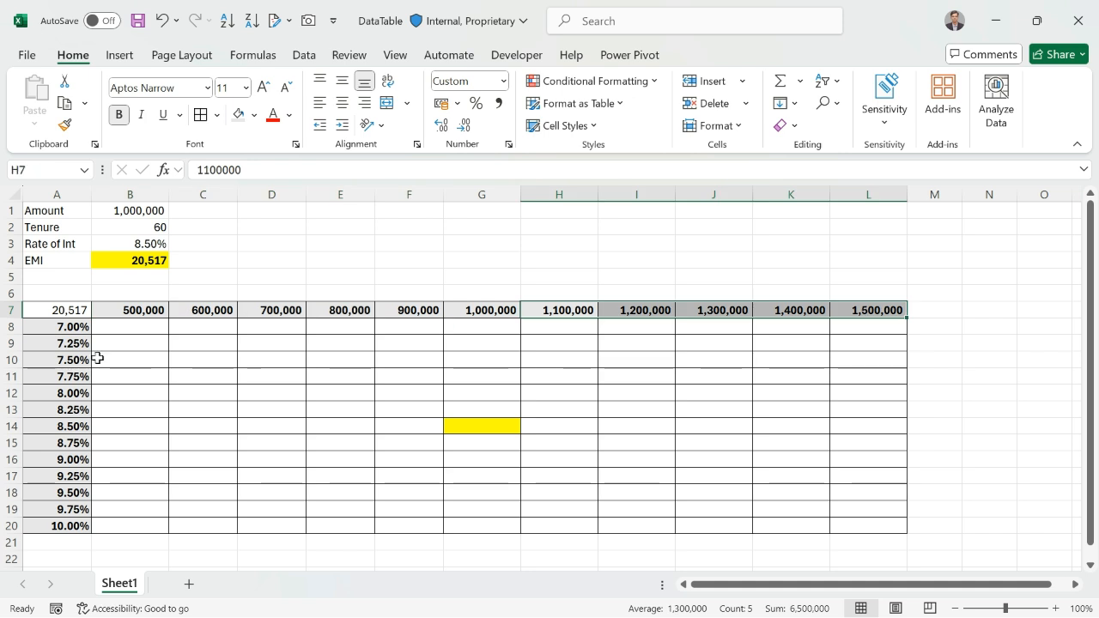
left_click(50, 327)
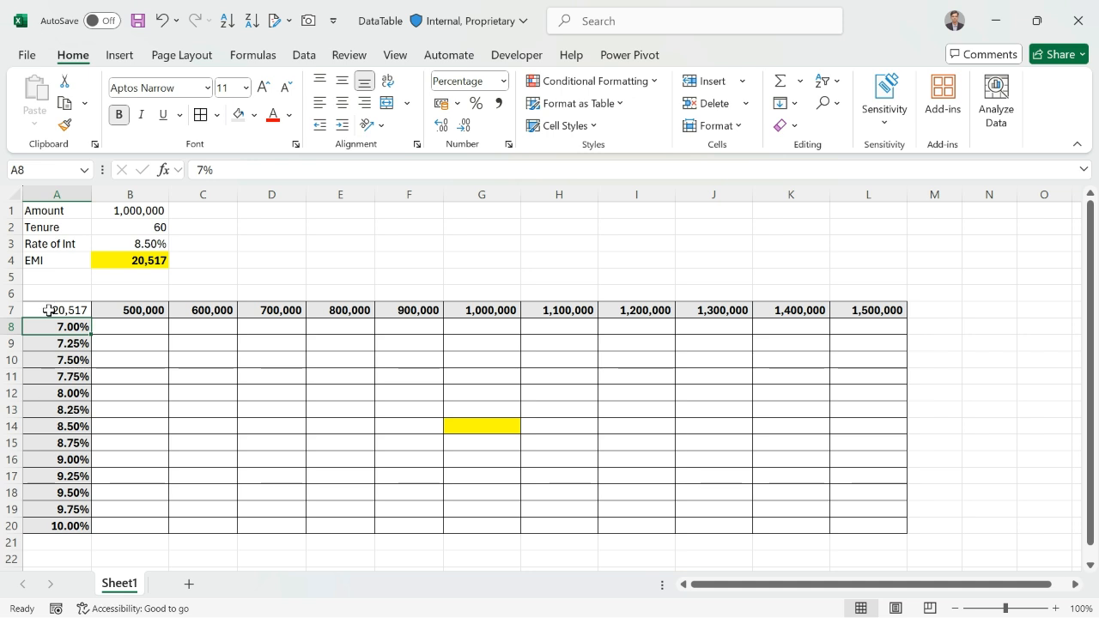
left_click(117, 258)
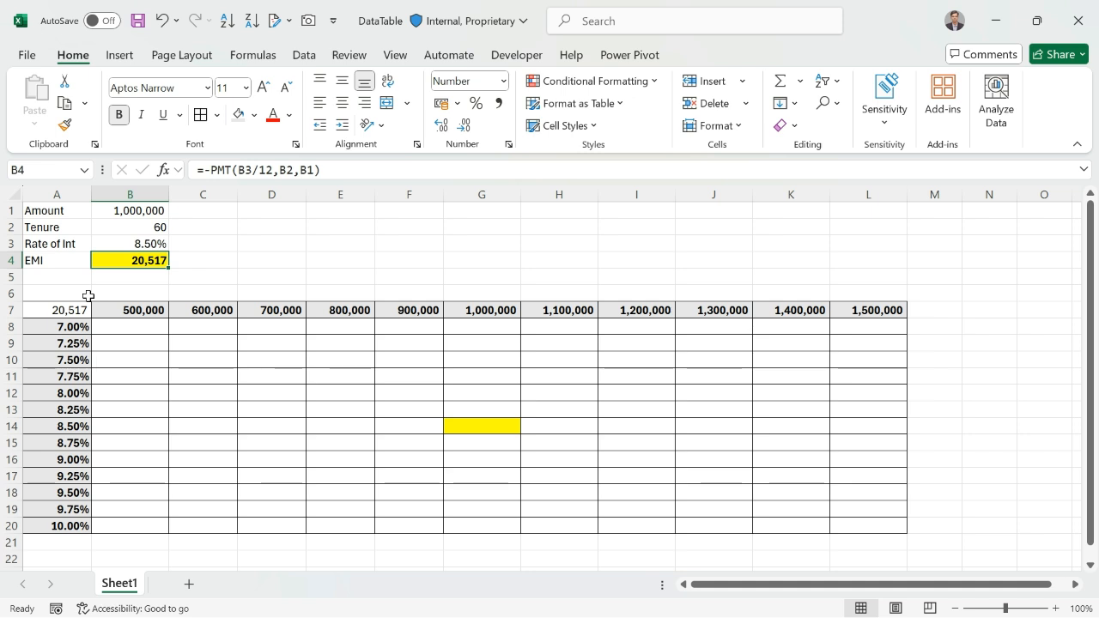
Link the grid's corner cell A7 to the EMI result with the formula =B4
left_click(42, 314)
type("=")
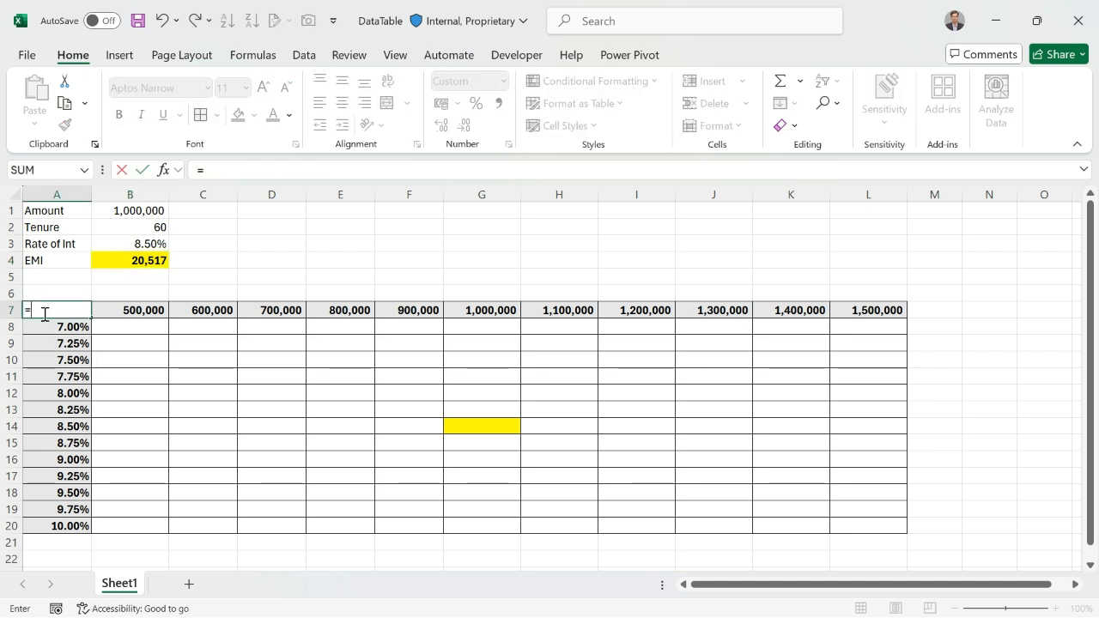
left_click(125, 260)
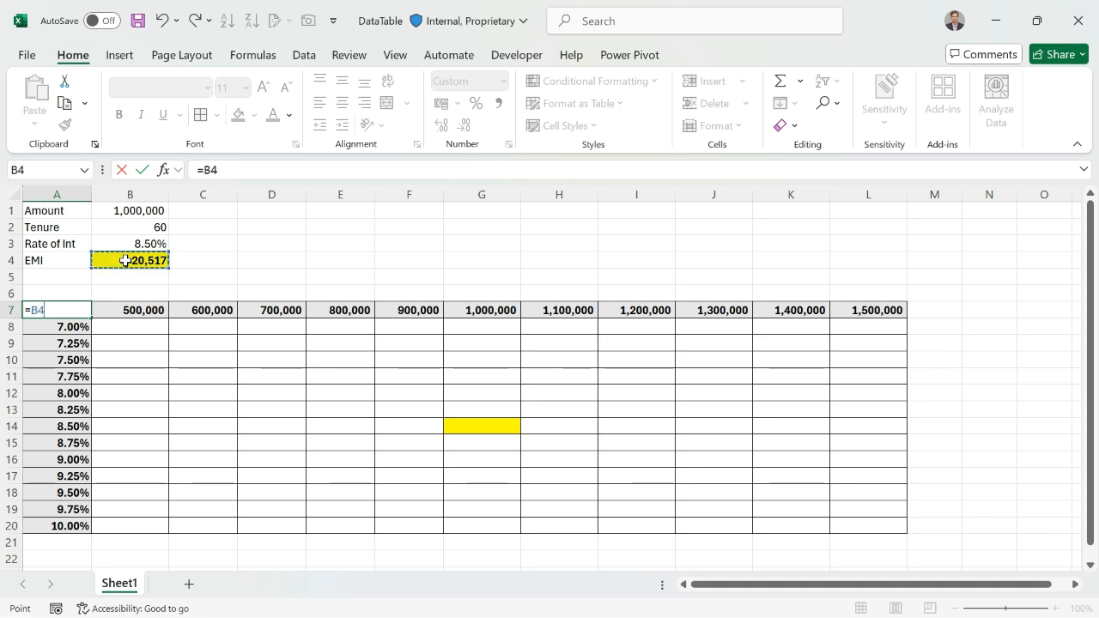
key("ctrl+Return")
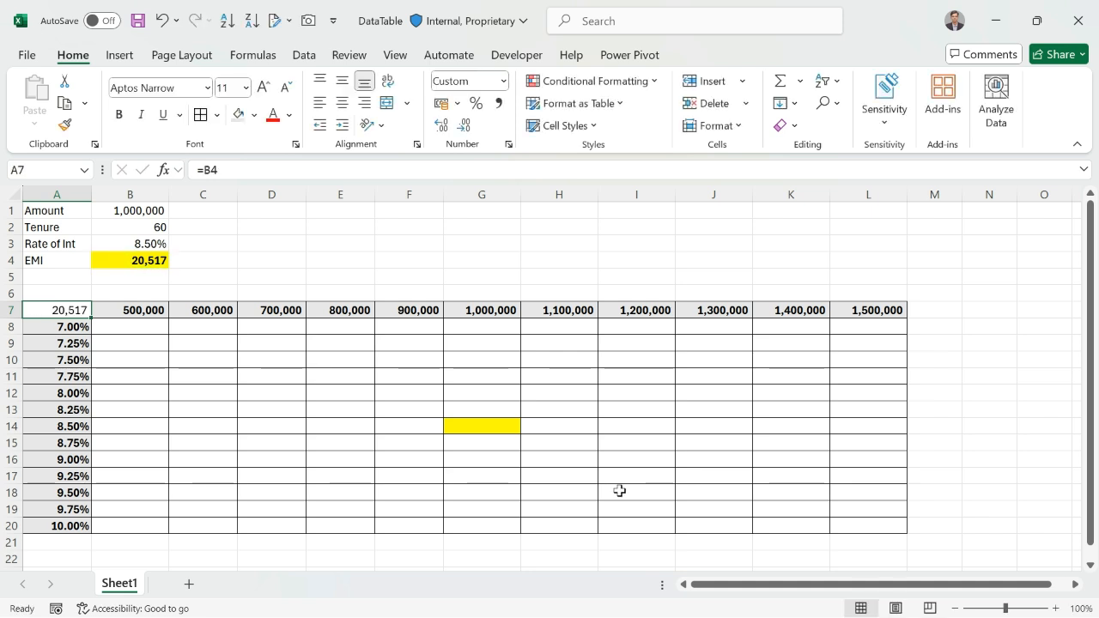
Create a What-If data table over A7:L20 with row input cell $B$1 and column input cell $B$3
left_click(843, 524, "shift")
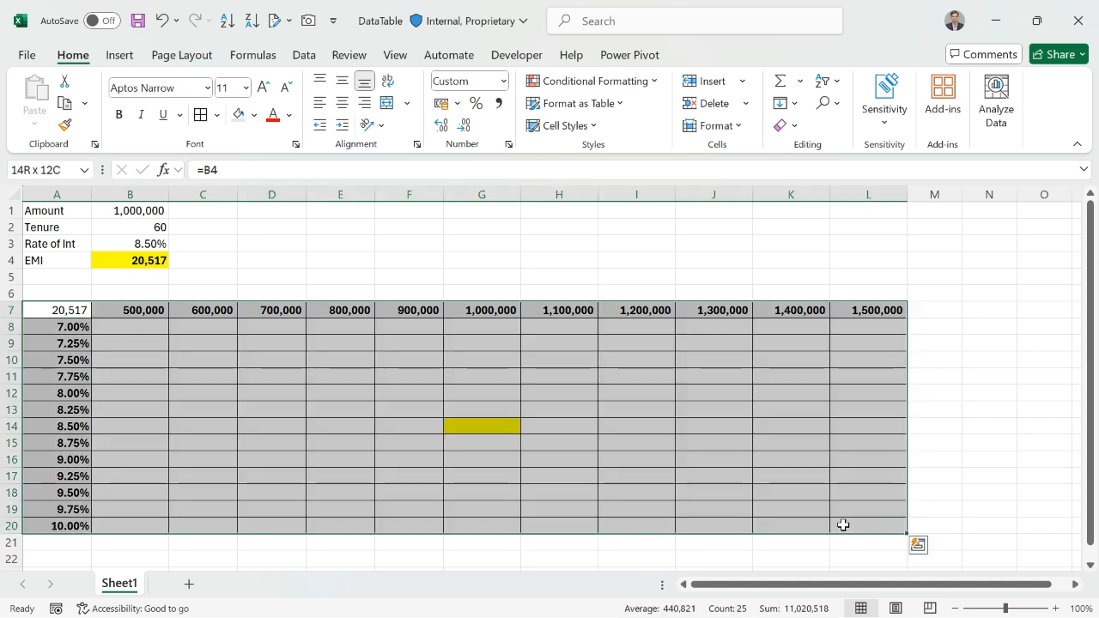
left_click(304, 54)
left_click(836, 121)
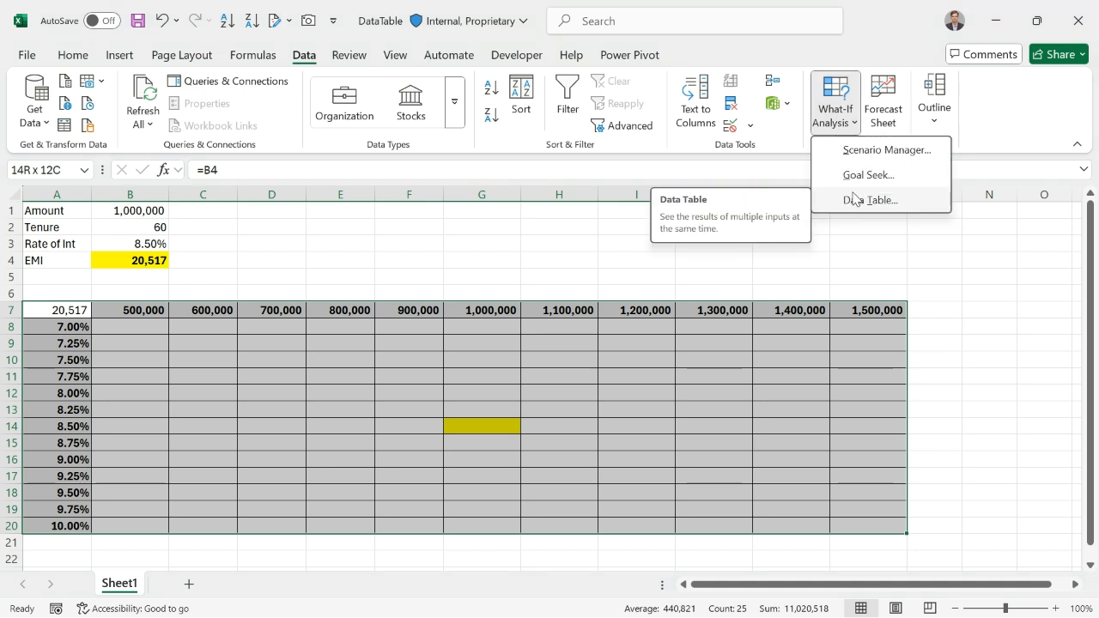
left_click(870, 199)
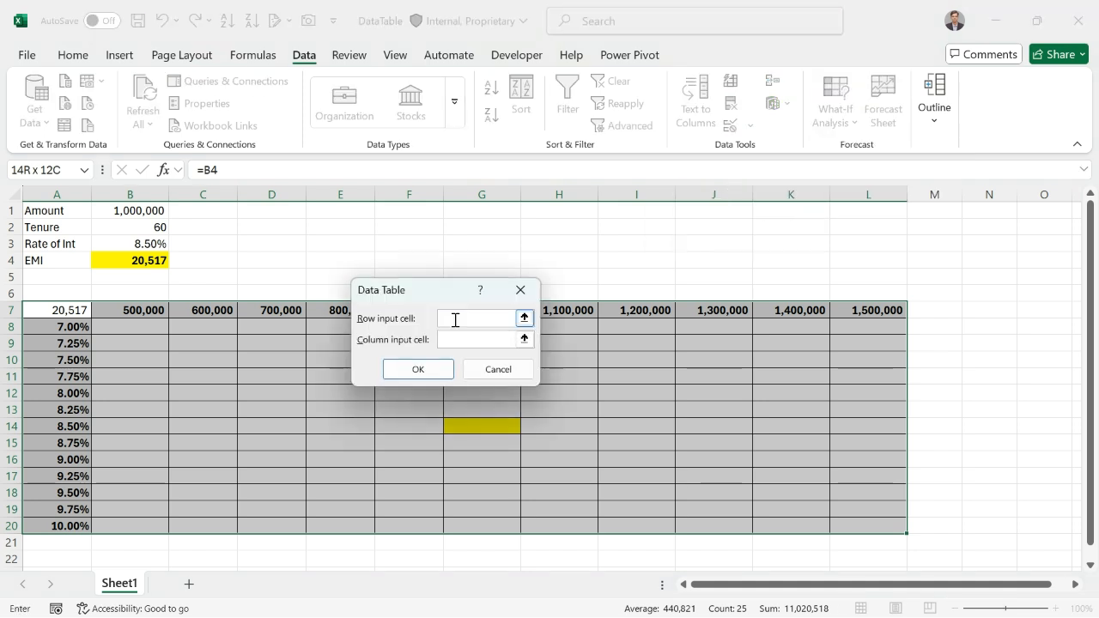
left_click(141, 208)
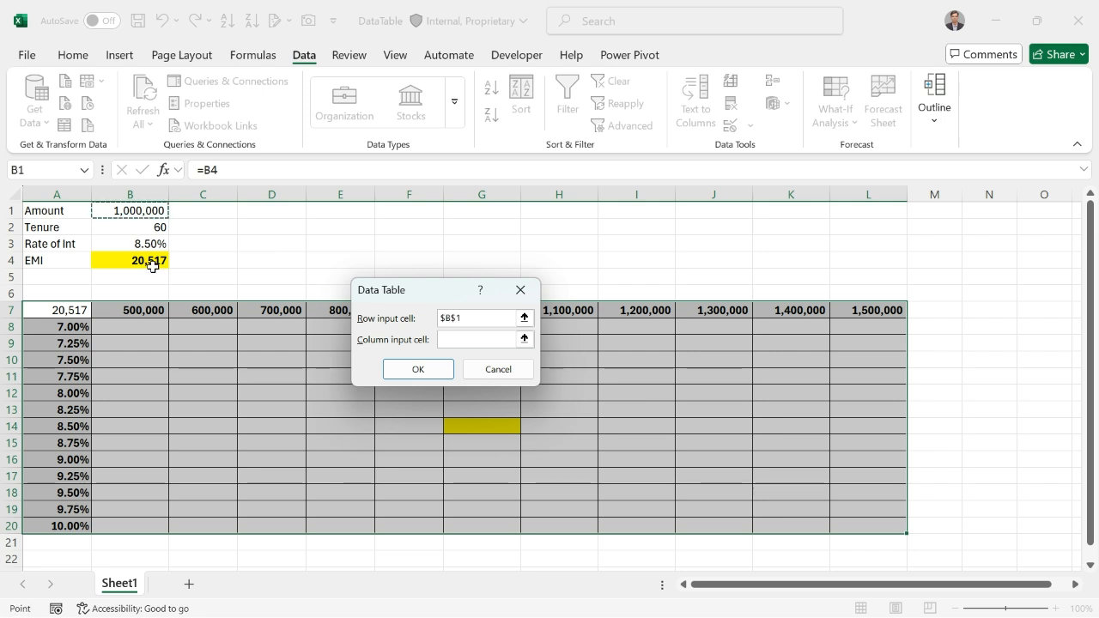
left_click(455, 341)
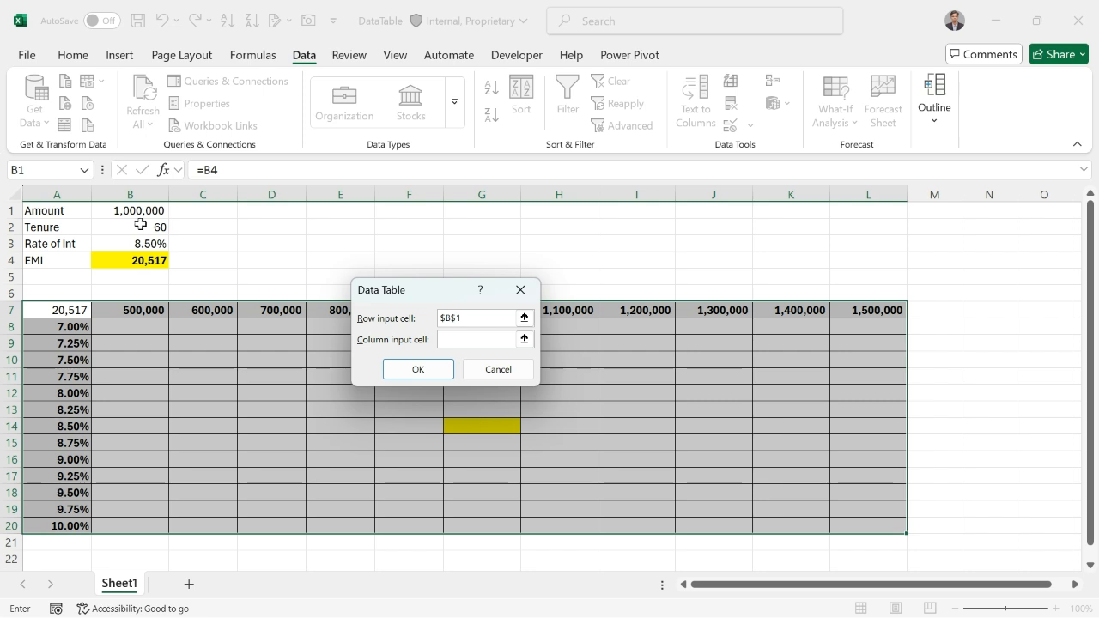
left_click(129, 245)
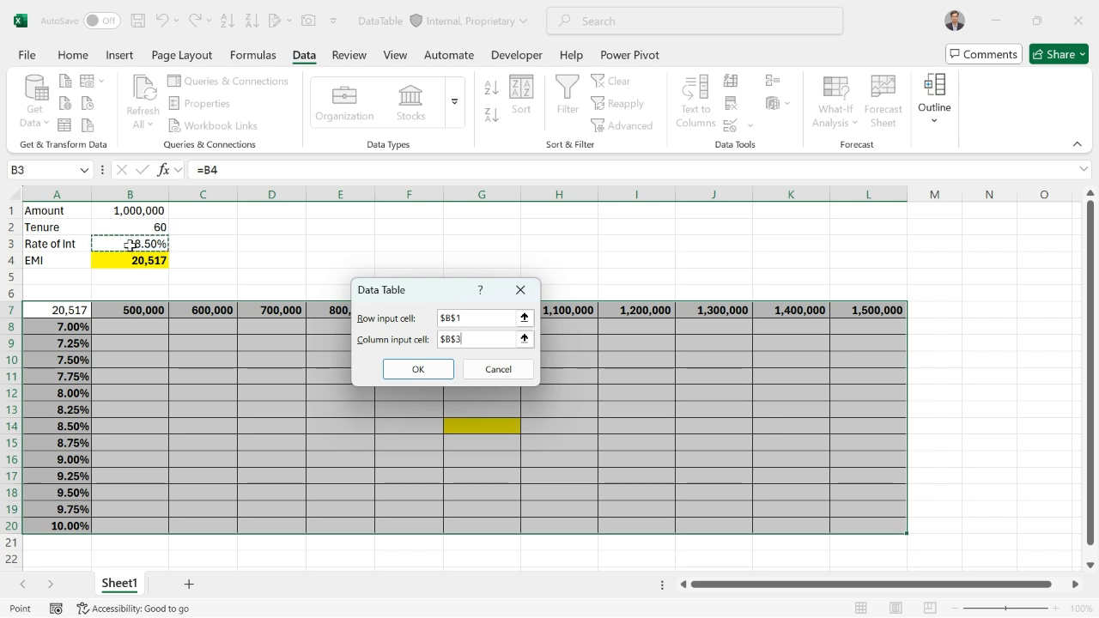
left_click(411, 369)
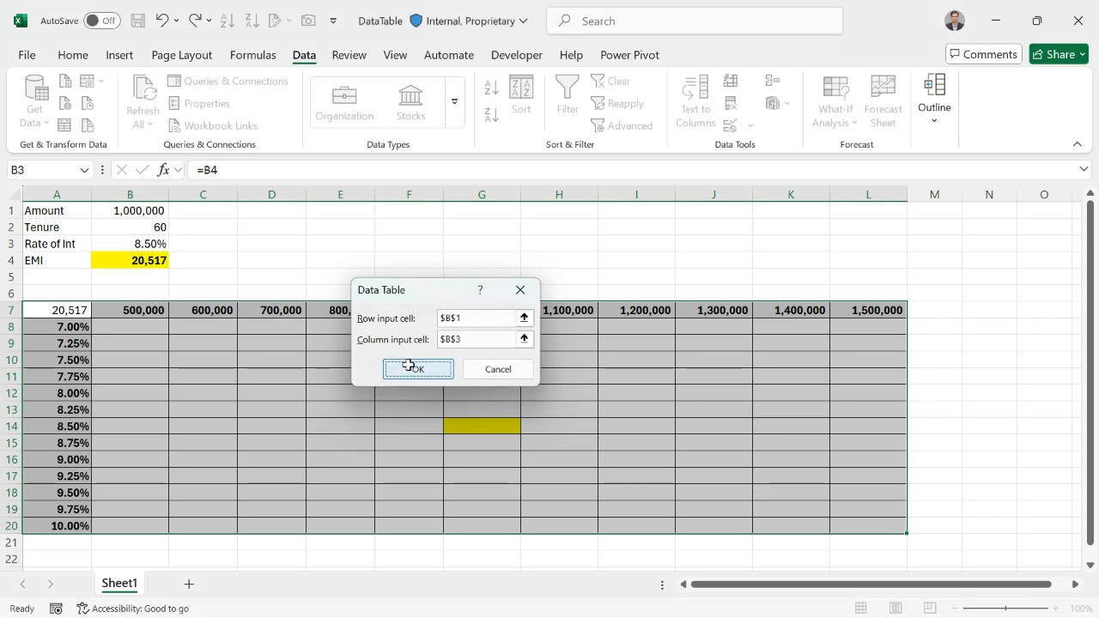
Inspect the TABLE formula in B8 and compare highlighted cell G14 with the EMI and interest rate above the grid
left_click(149, 328)
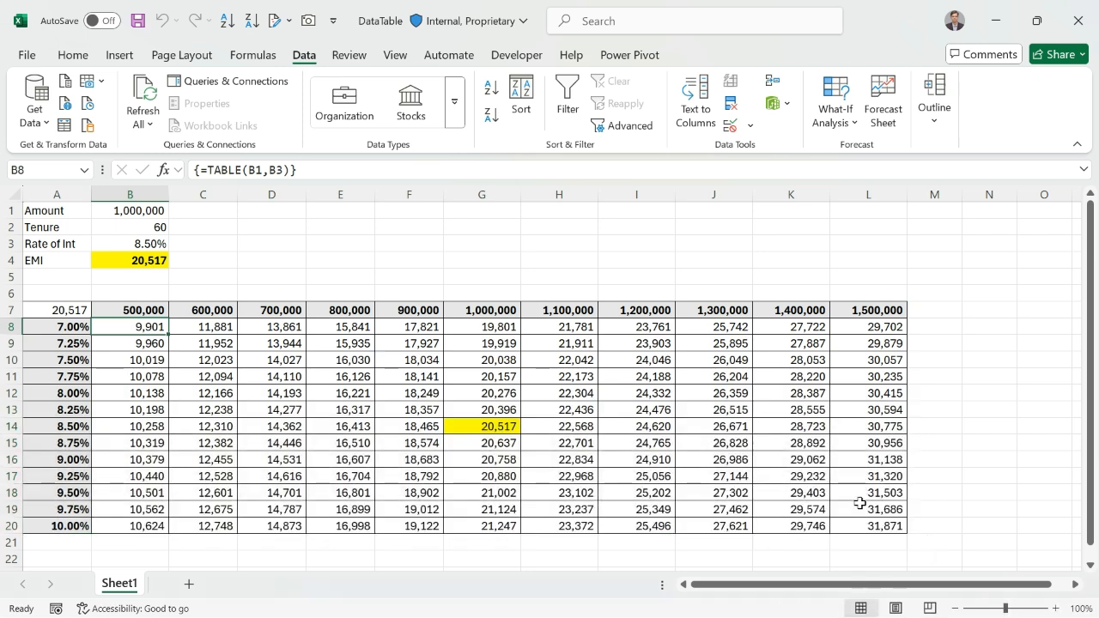
left_click(471, 428)
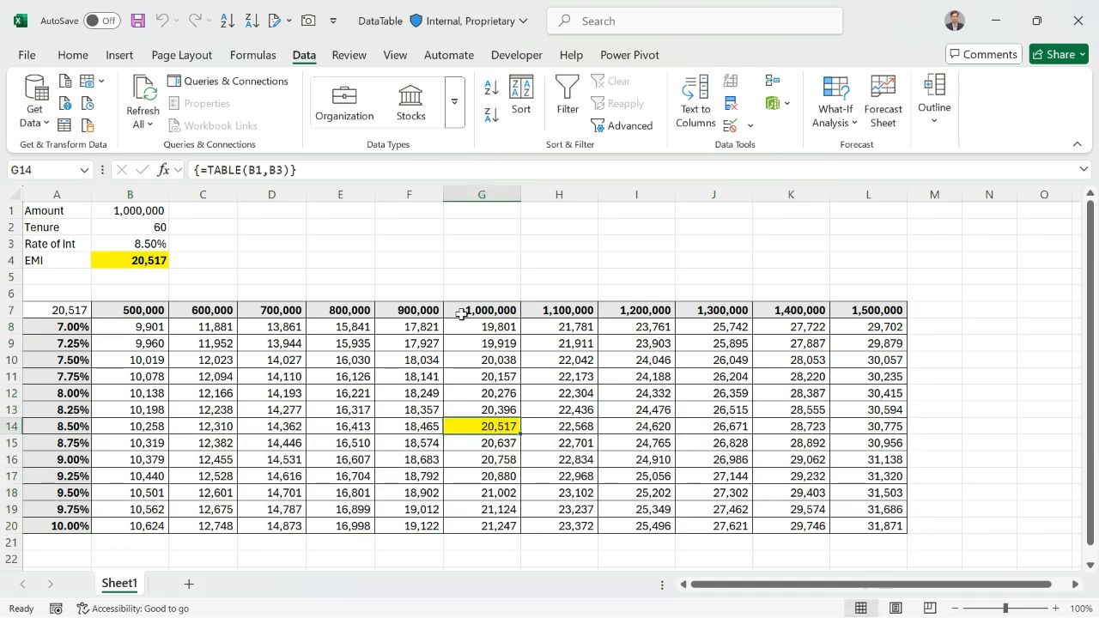
left_click(135, 240)
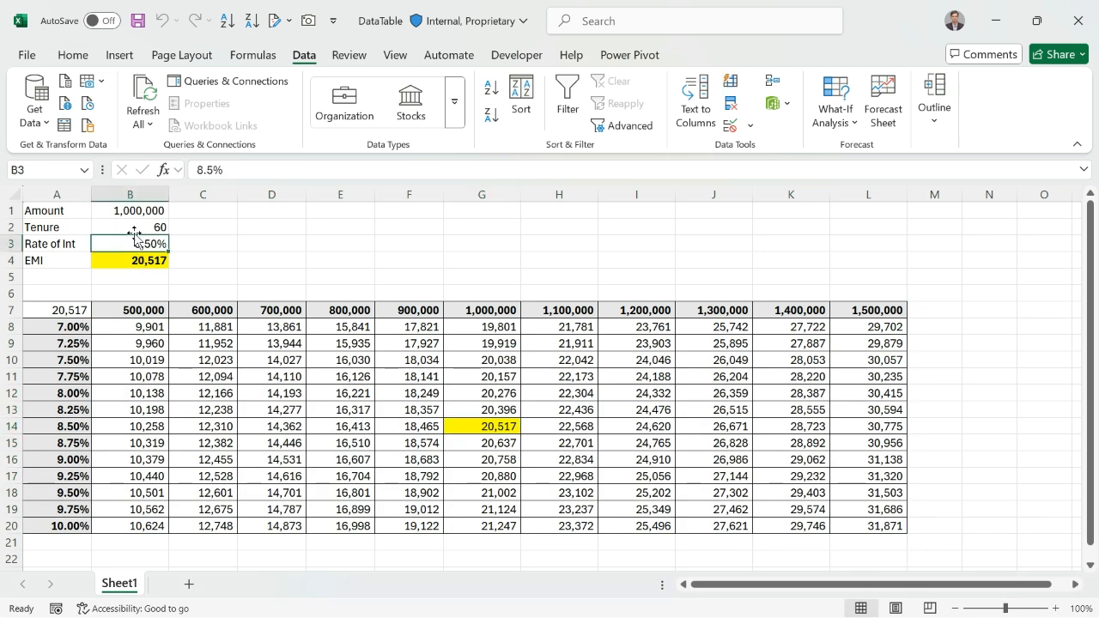
Set the loan tenure in B2 to 48
left_click(135, 227)
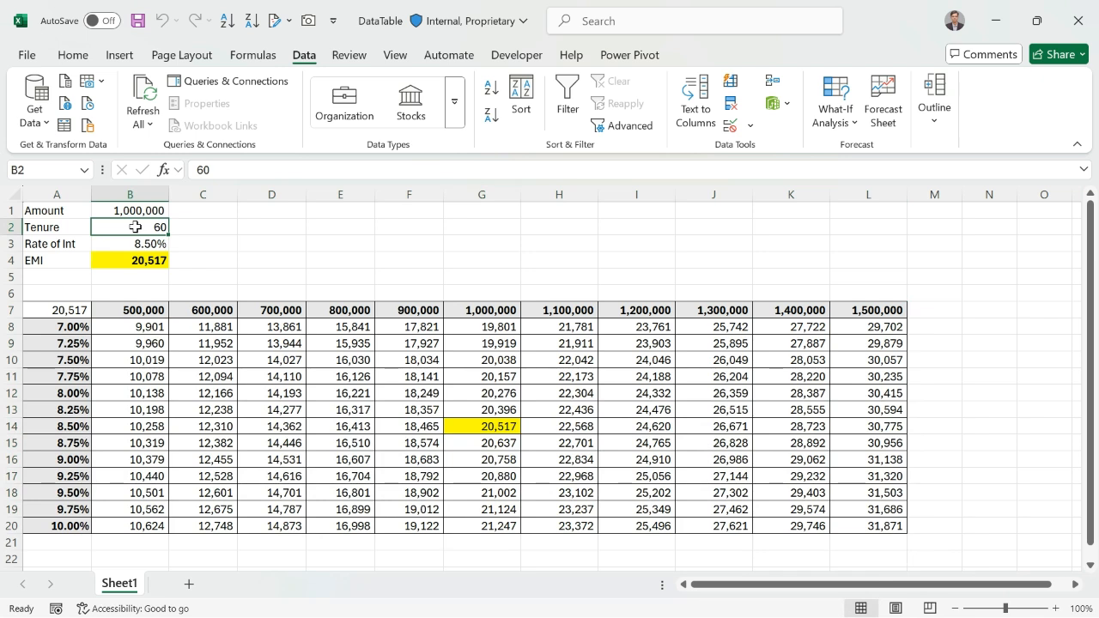
type("48")
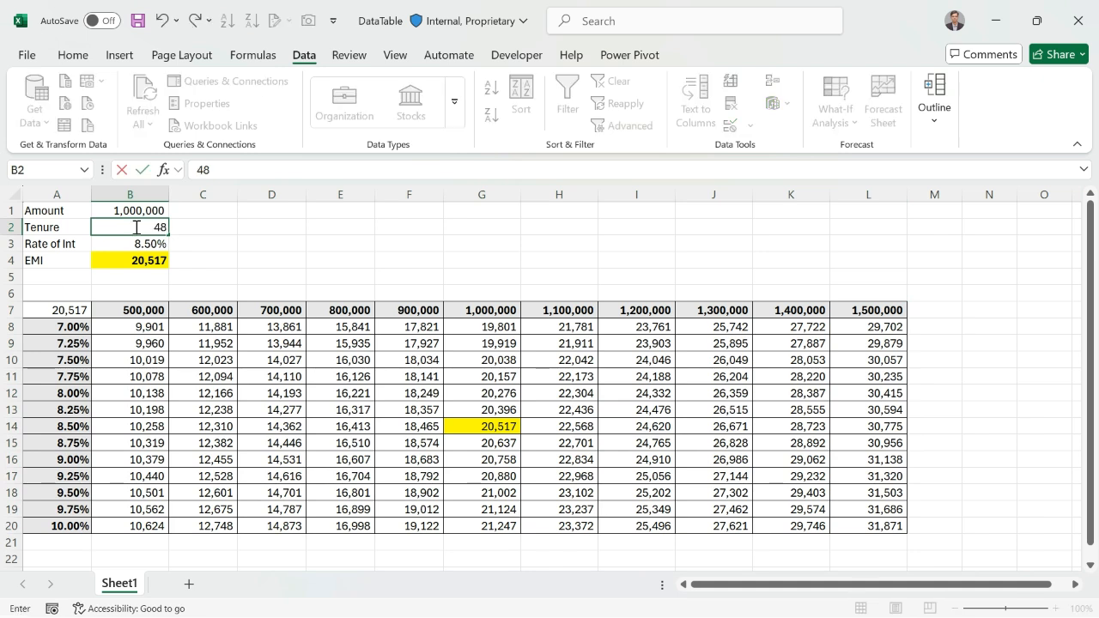
key("Return")
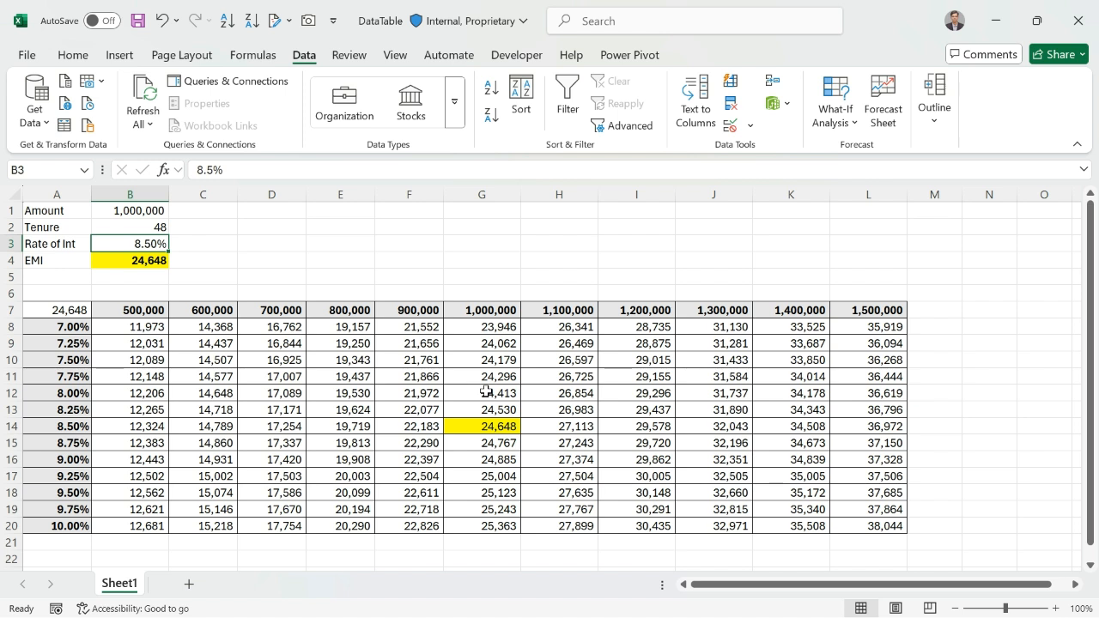
Inspect the EMI for 1,200,000 at 9.25%, the EMI for 1,300,000 at 7.00%, and corner cell A7
left_click(615, 481)
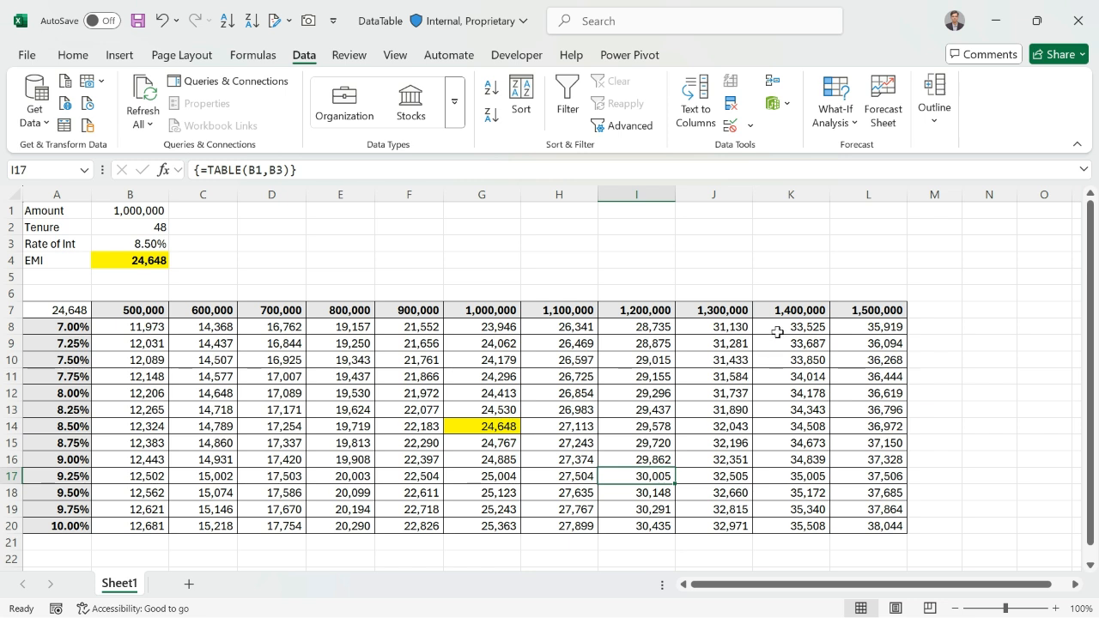
left_click(726, 331)
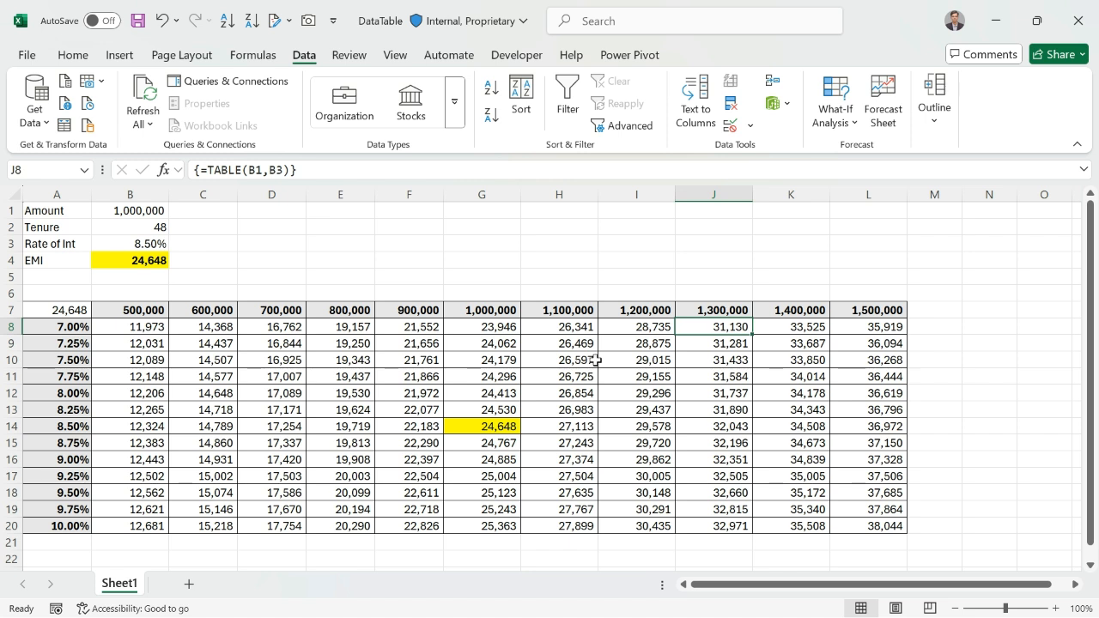
left_click(57, 313)
Set the loan tenure in B2 to 120 and return to cell A1
left_click(134, 228)
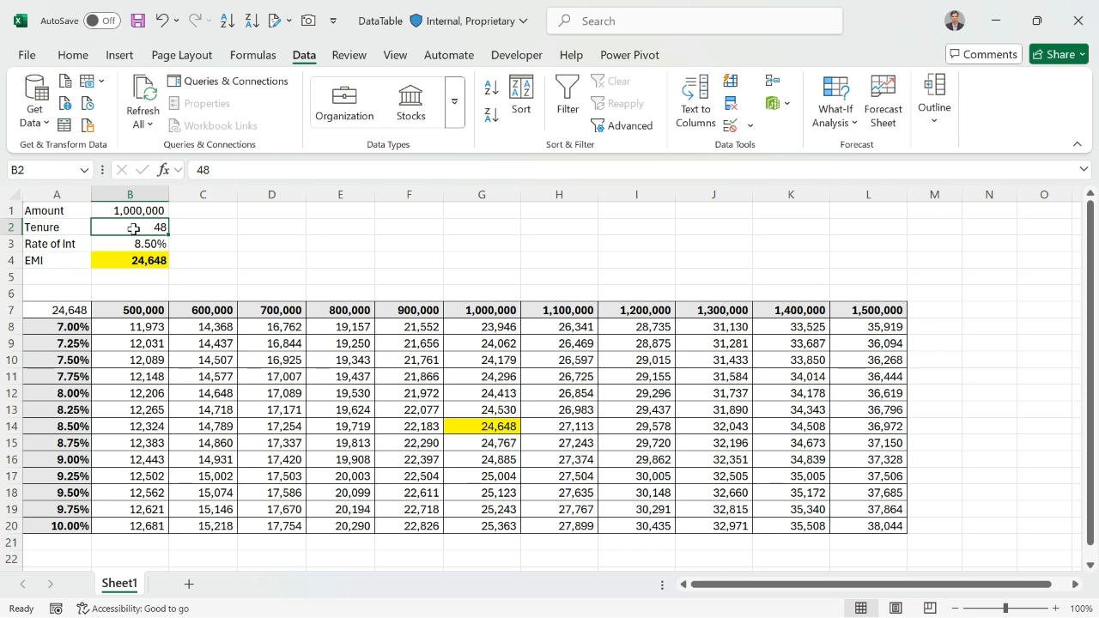
type("120")
key("Return")
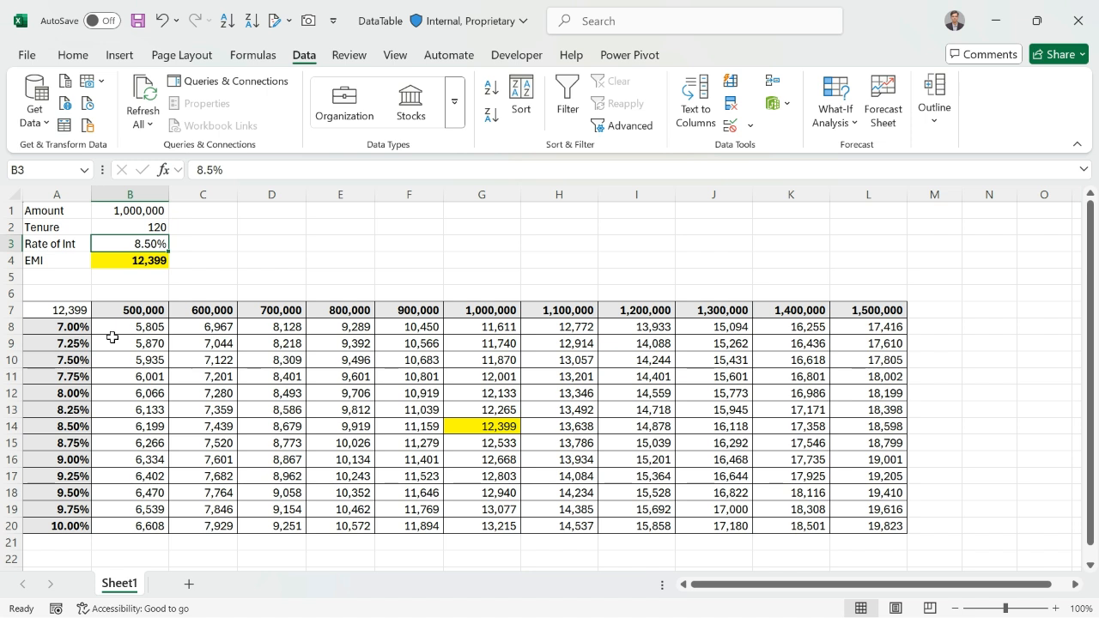
left_click(56, 215)
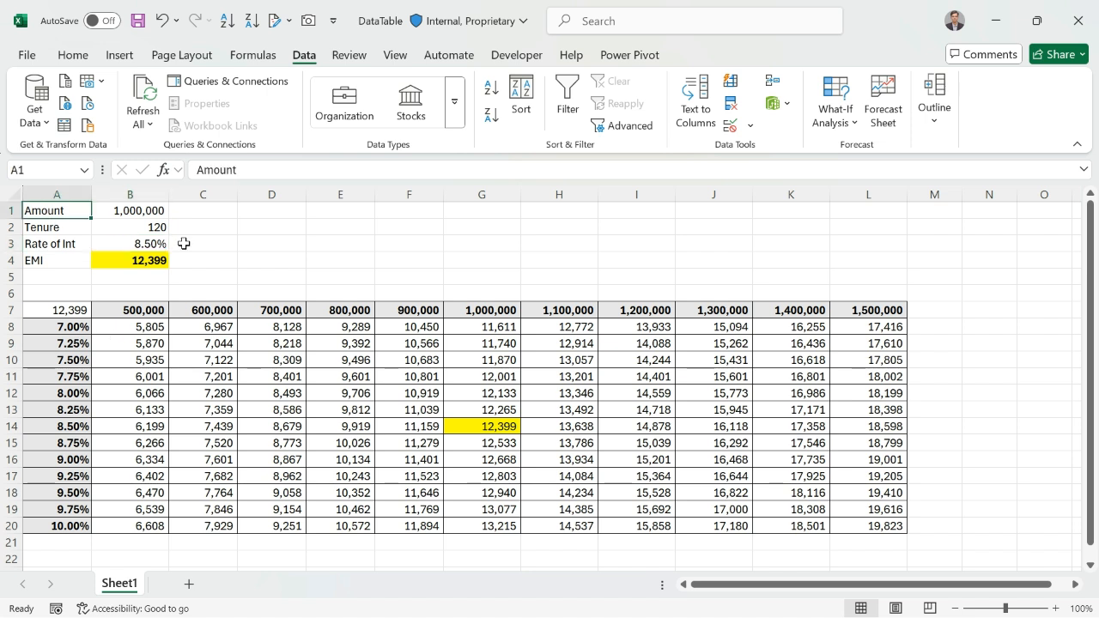